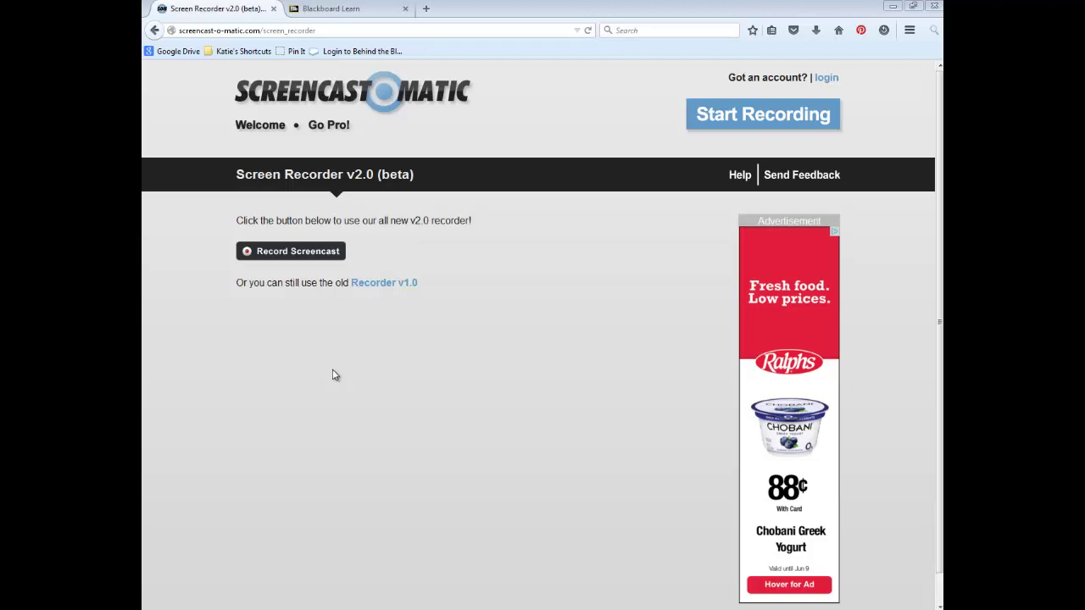
# Launch the Screencast-O-Matic online recorder from the Record Screencast button
pyautogui.click(310, 252)
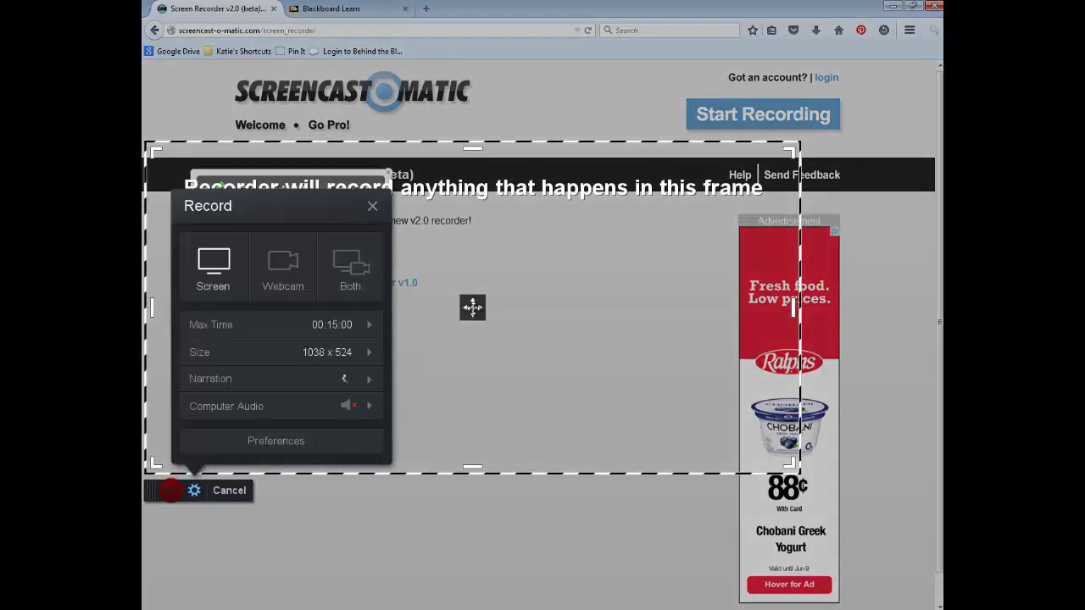
# Move the capture frame up and stretch its corner to cover nearly the whole page
pyautogui.moveTo(472, 307); pyautogui.dragTo(474, 229)
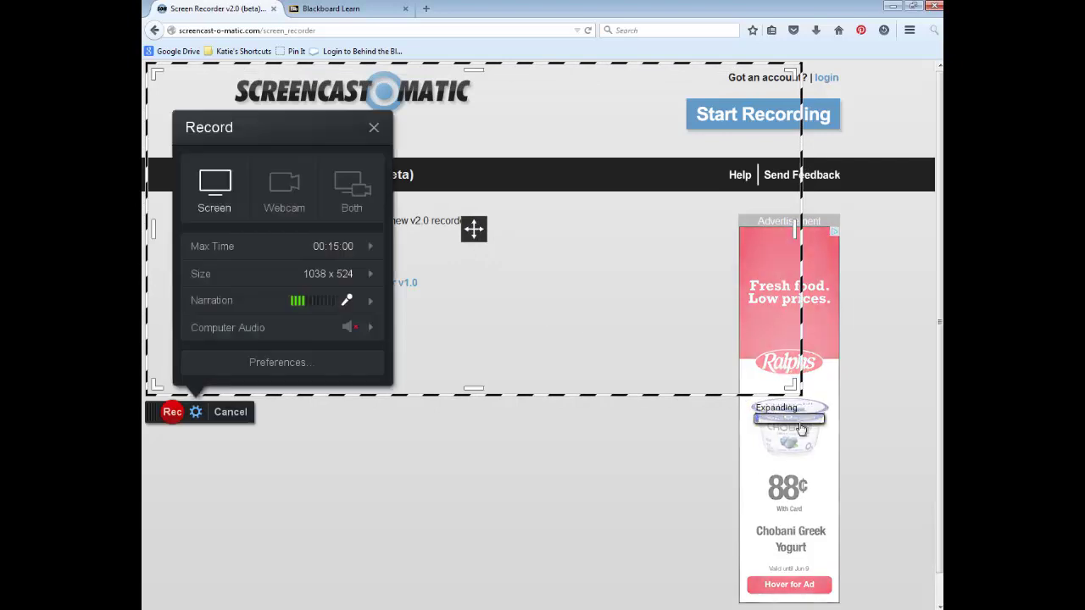
pyautogui.moveTo(793, 385); pyautogui.dragTo(918, 592)
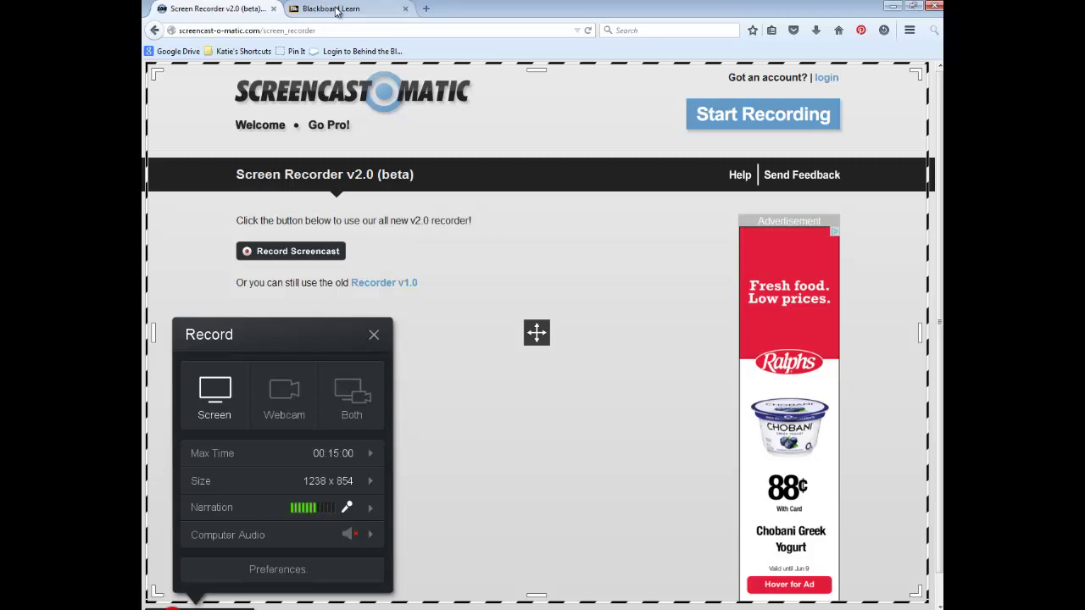
# On the Blackboard Learn tab, shrink the capture frame to 994 x 614 from bottom and right
pyautogui.click(339, 10)
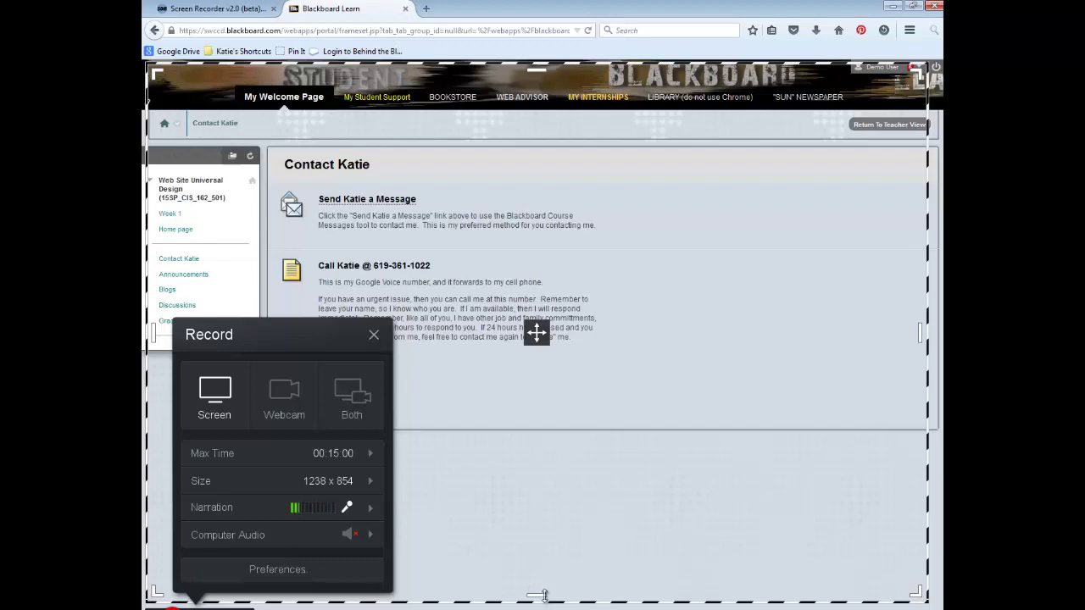
pyautogui.moveTo(536, 595); pyautogui.dragTo(526, 441)
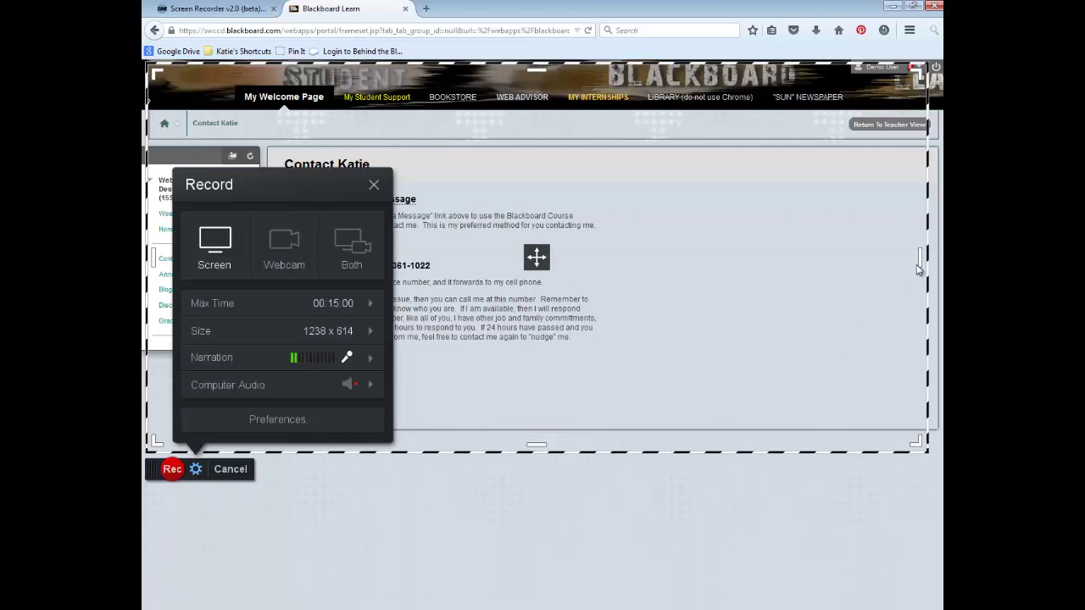
pyautogui.moveTo(920, 257)
pyautogui.mouseDown()
pyautogui.moveTo(752, 257)
pyautogui.moveTo(766, 255)
pyautogui.mouseUp()
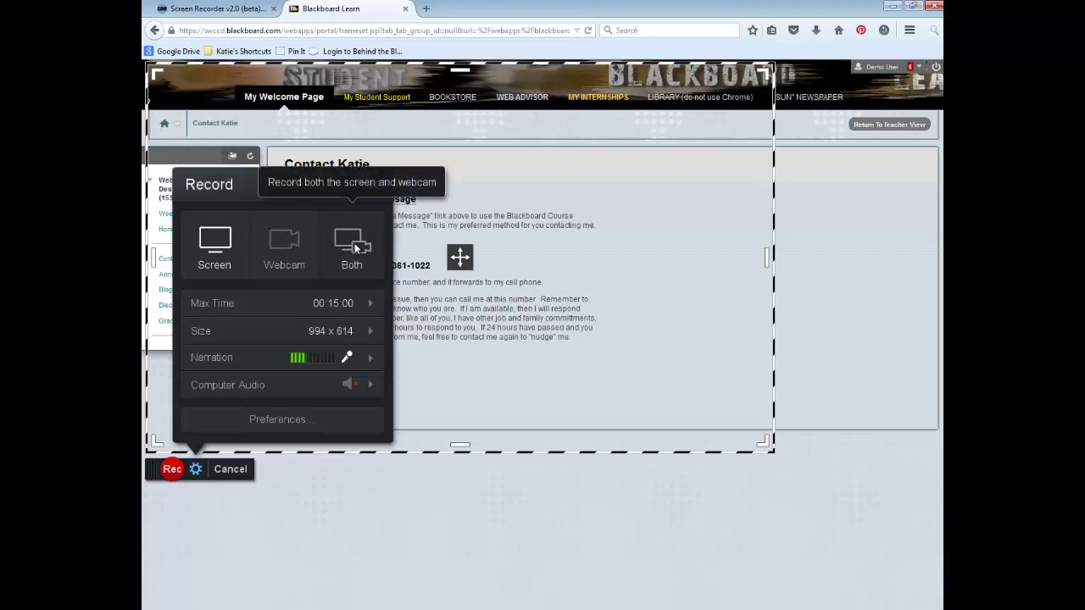
# Choose Both so the recorder captures screen and webcam together
pyautogui.click(355, 247)
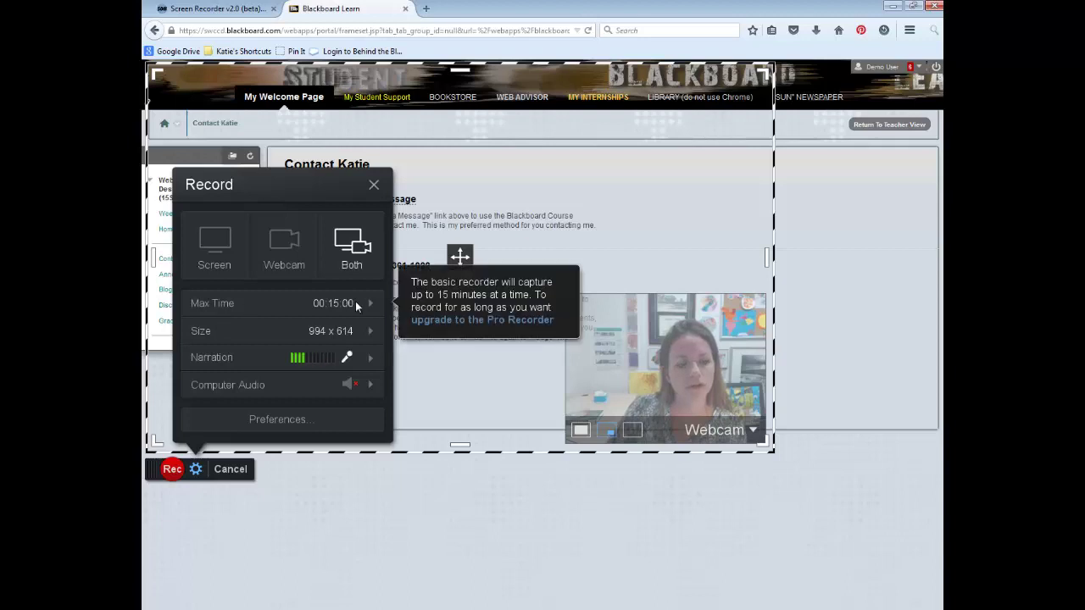
pyautogui.moveTo(312, 358)
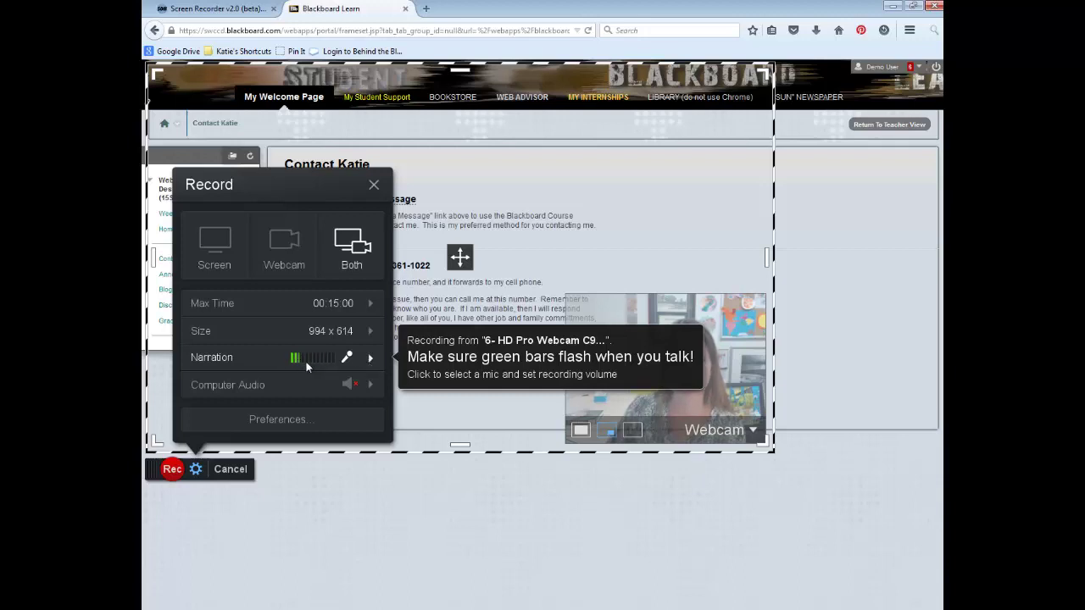
pyautogui.click(370, 359)
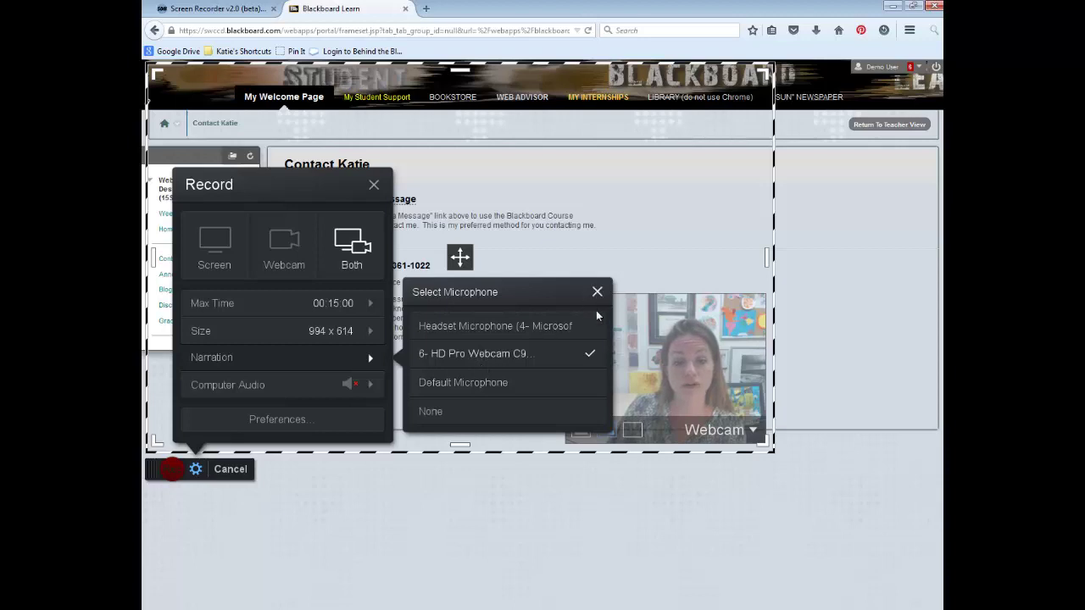
pyautogui.click(584, 356)
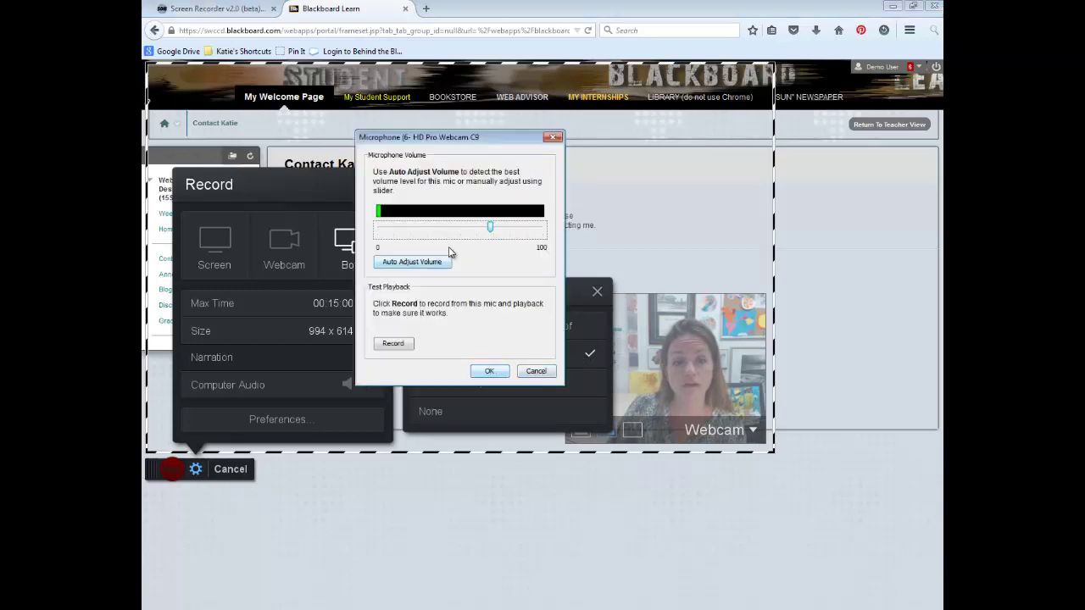
pyautogui.click(489, 371)
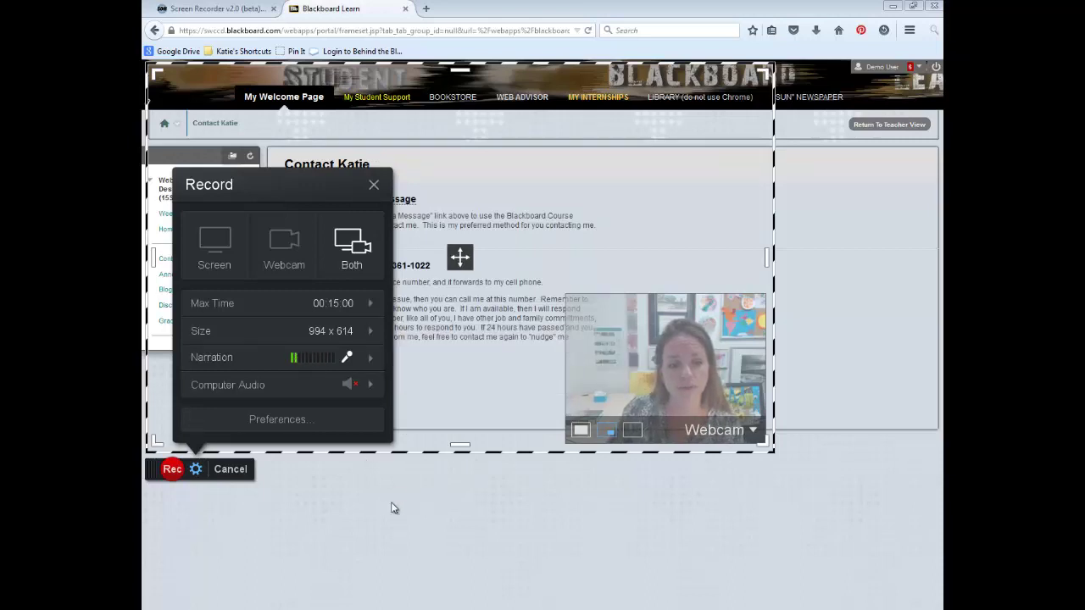
# Close the Record panel and settle on the small bottom-right webcam inset layout
pyautogui.click(374, 185)
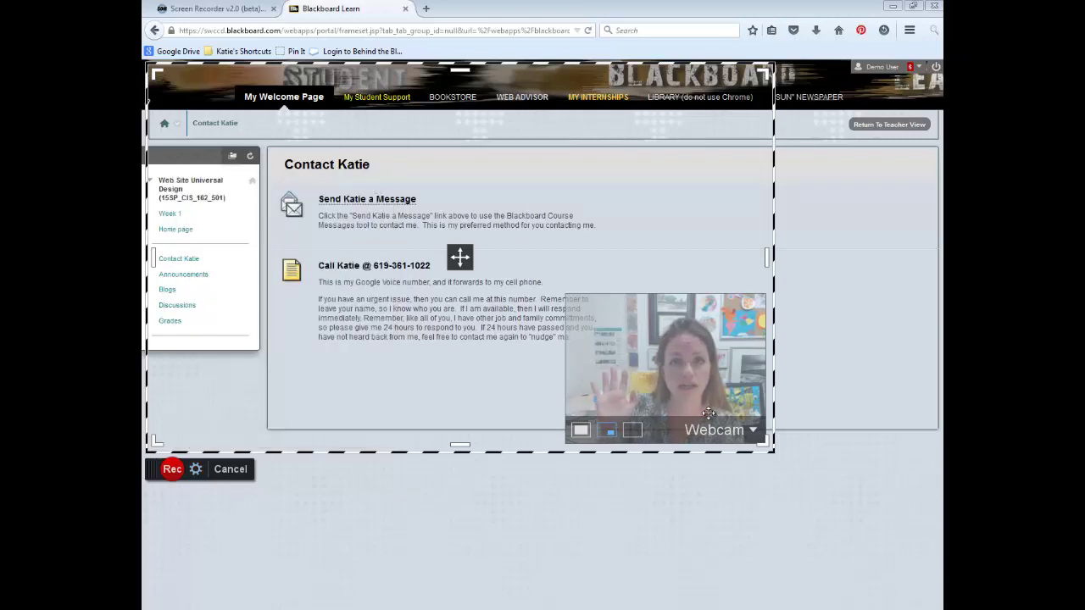
pyautogui.click(633, 431)
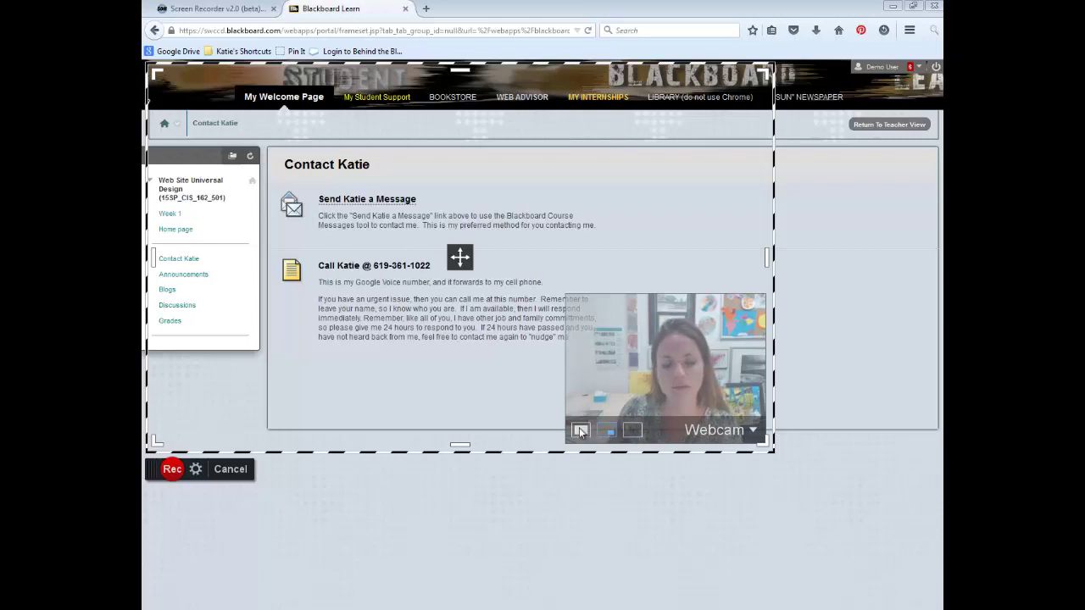
pyautogui.click(580, 431)
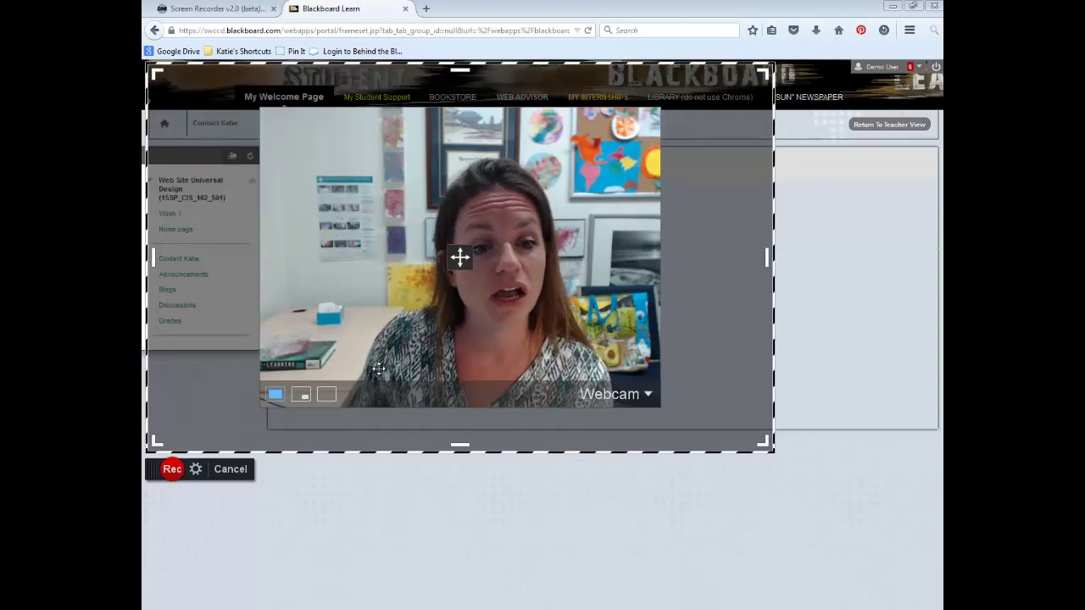
pyautogui.click(301, 394)
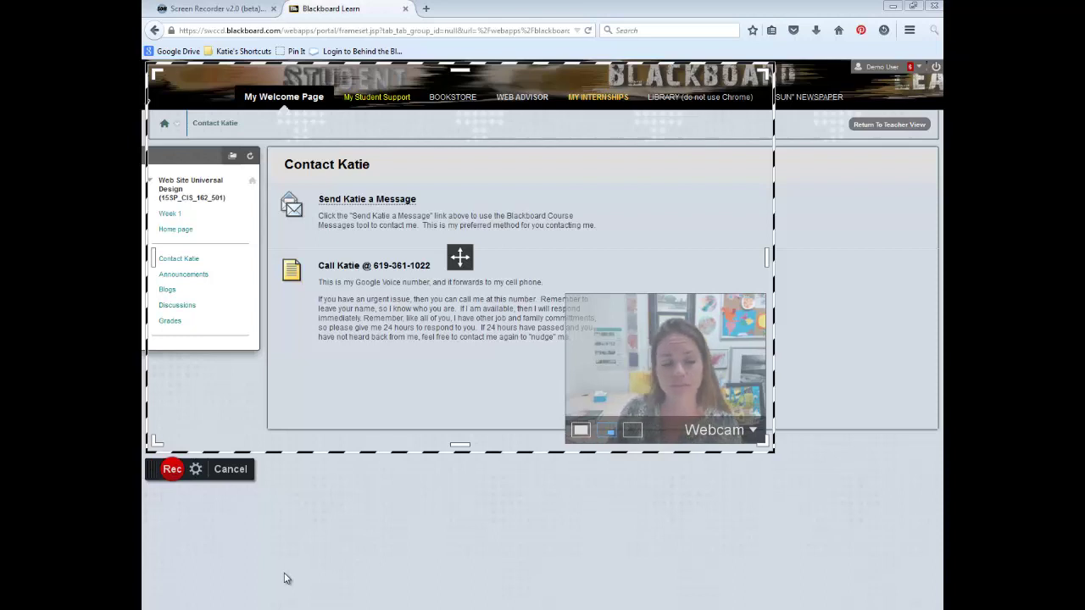
# Start recording the Contact Katie page with the webcam inset via the red Rec button
pyautogui.click(172, 469)
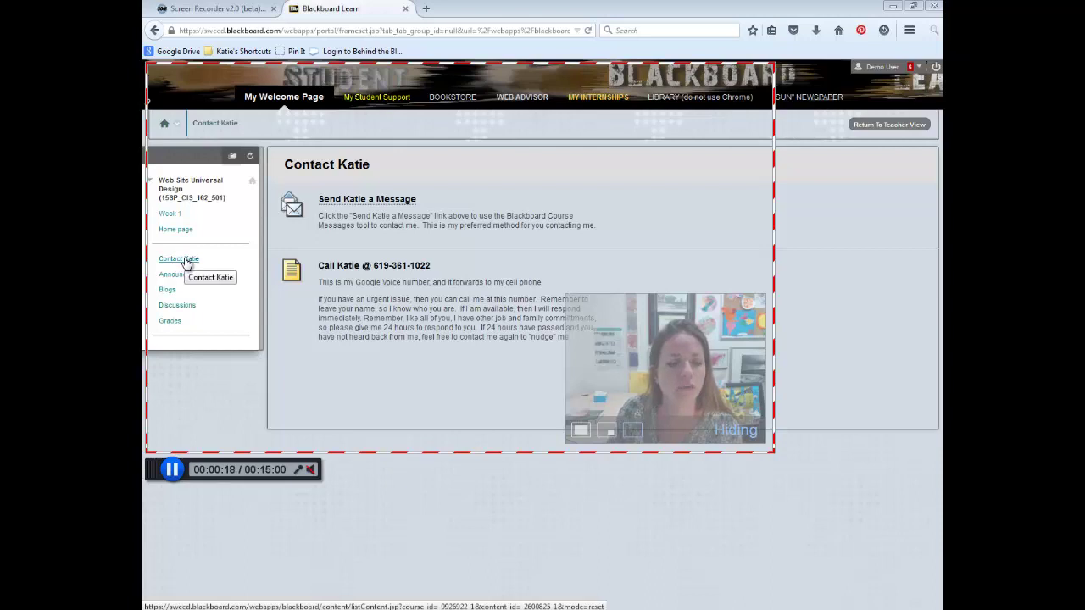
pyautogui.click(186, 262)
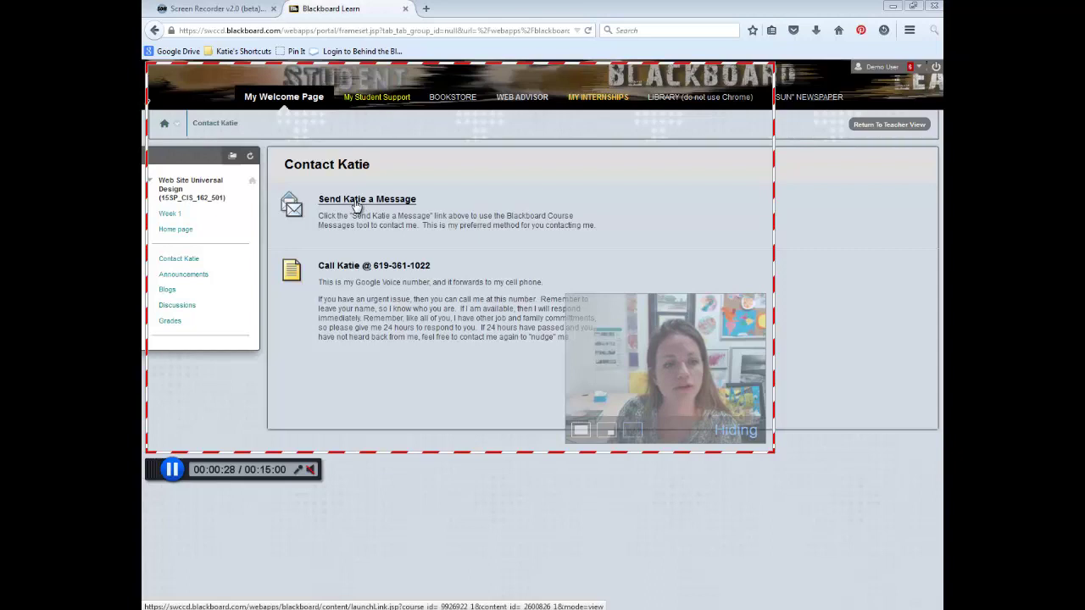
pyautogui.click(359, 206)
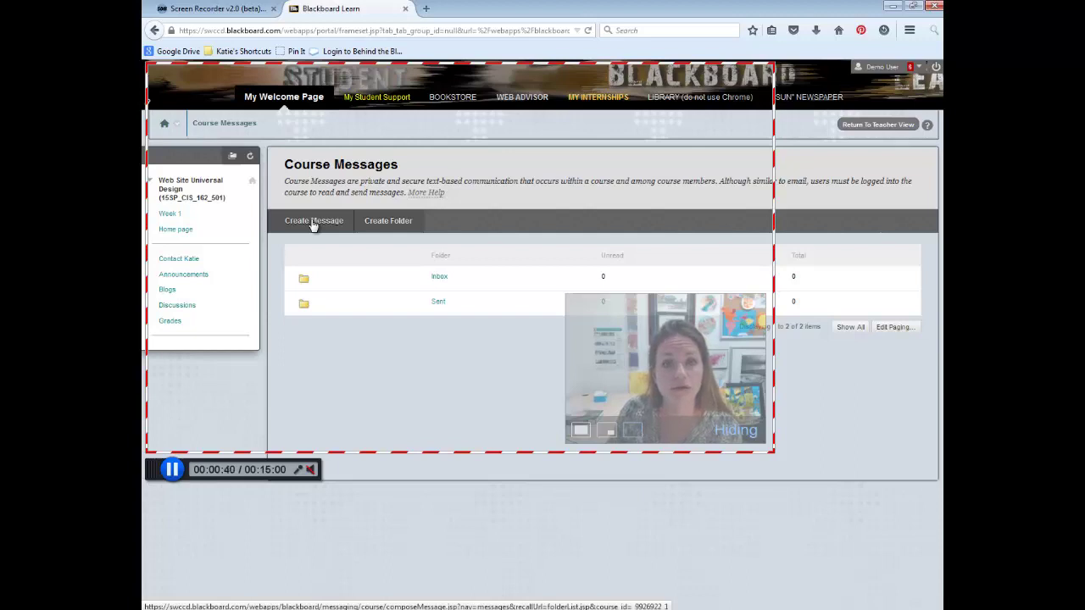
pyautogui.click(191, 258)
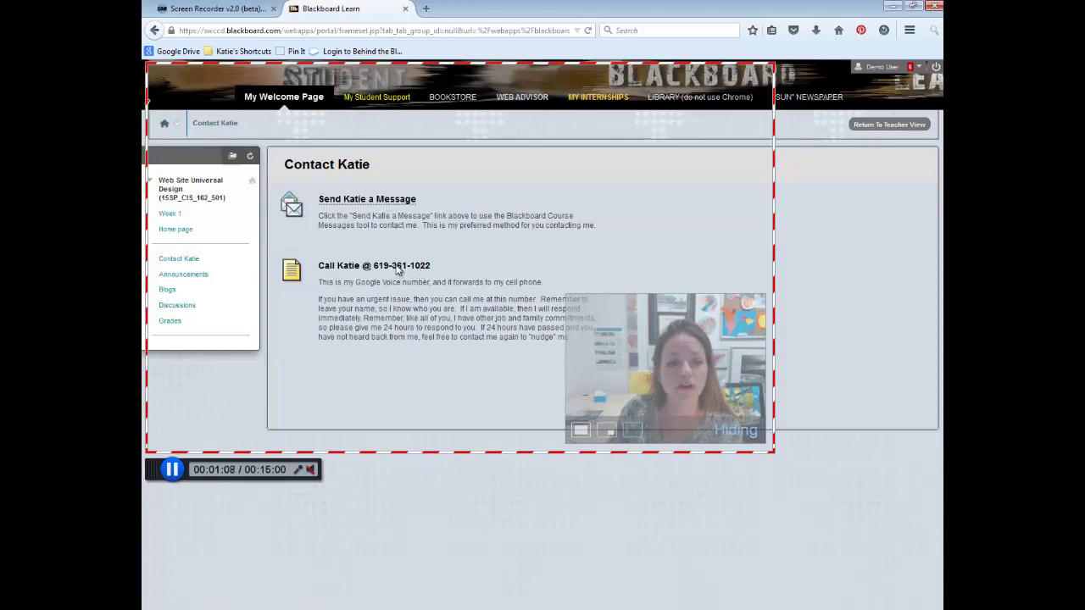
# Toggle the webcam overlay's middle button from Hiding to Recording
pyautogui.click(609, 429)
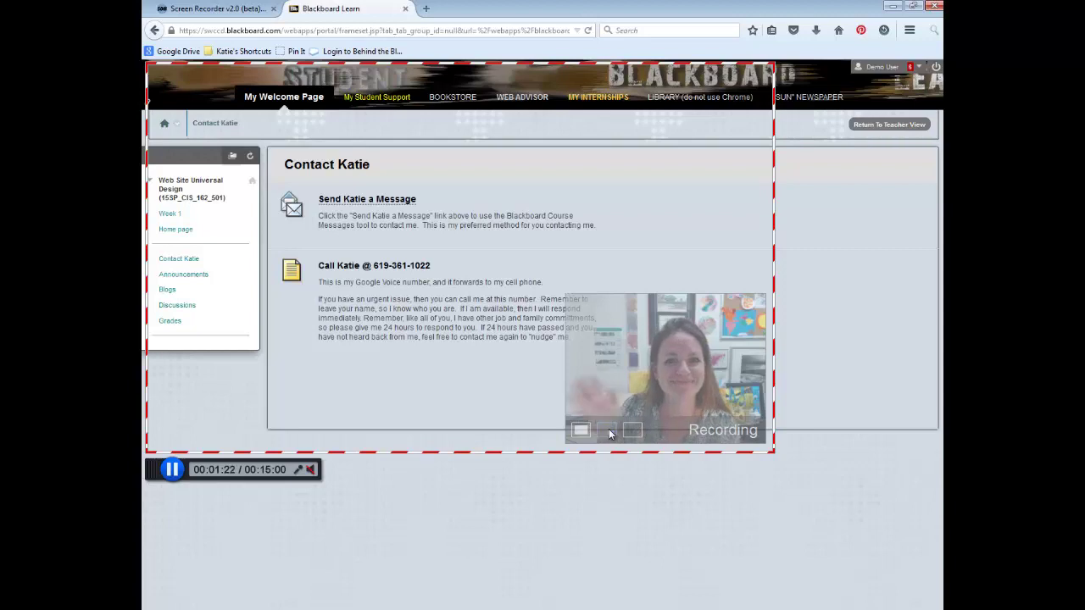
# Pause the recording at about 1:24
pyautogui.click(171, 471)
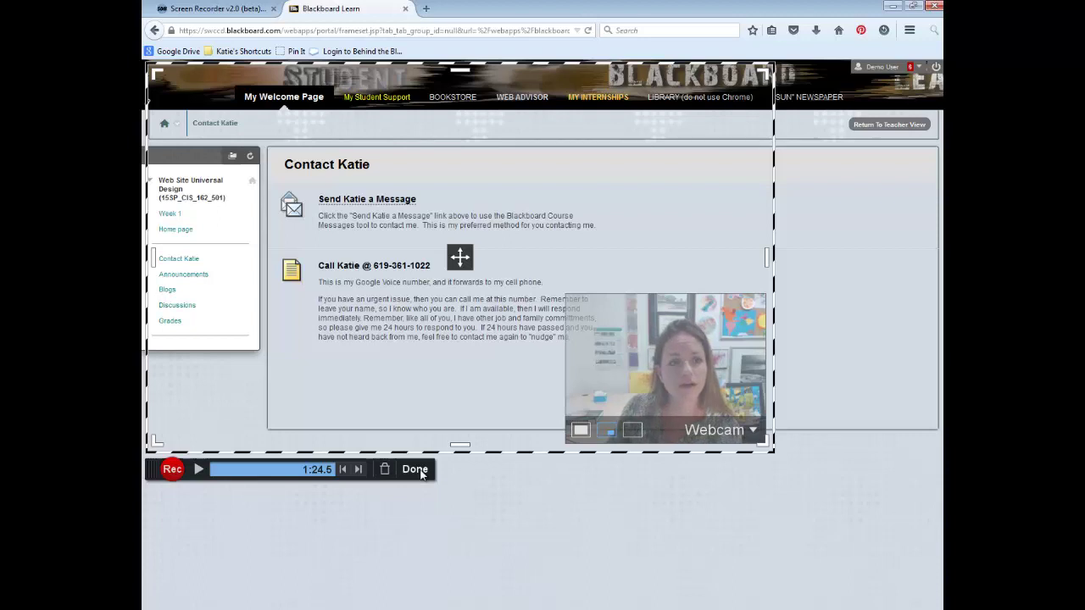
# Click Done to finish the recording and show its save and upload options
pyautogui.click(416, 470)
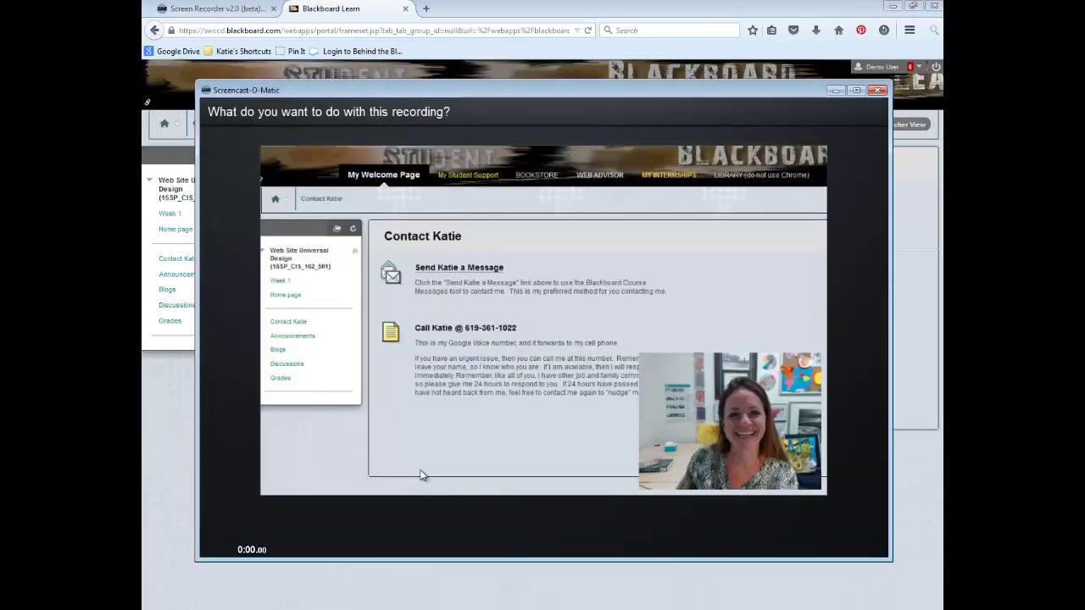